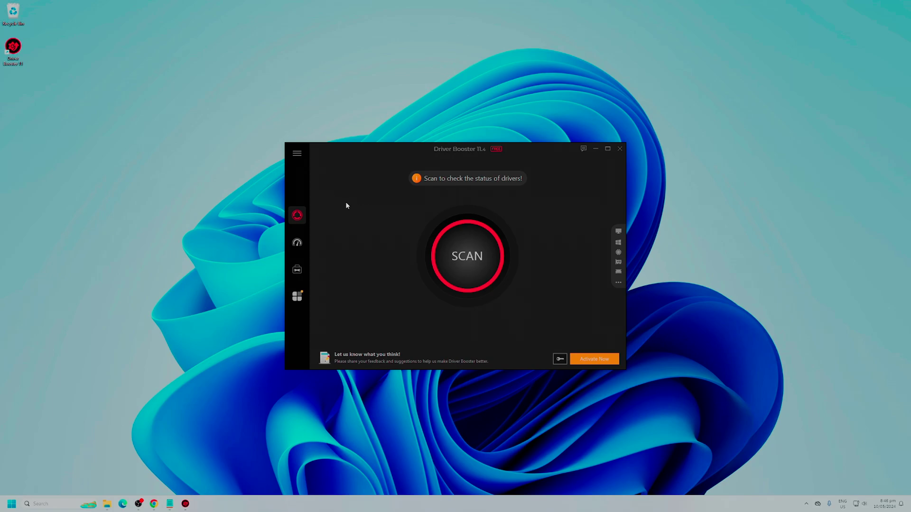
- Scan the computer's drivers with Driver Booster and dismiss the PRO upgrade offer
key("Return")
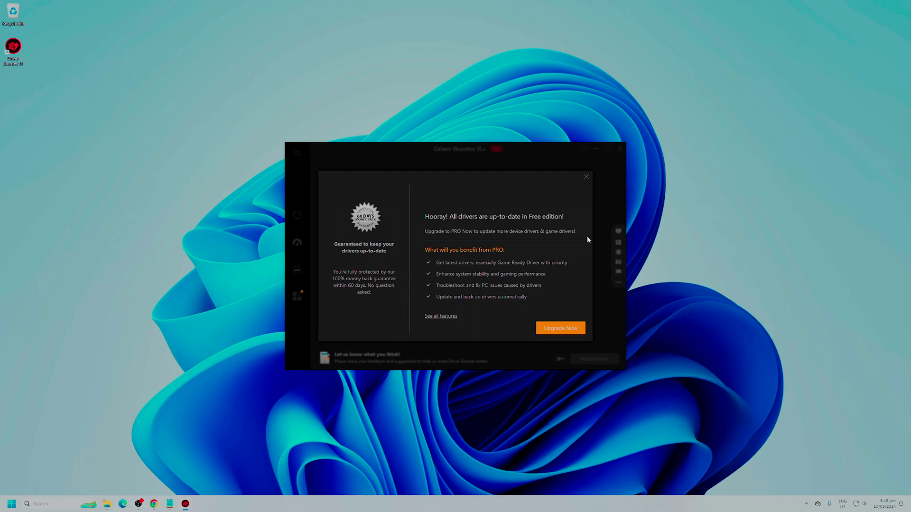
left_click(586, 177)
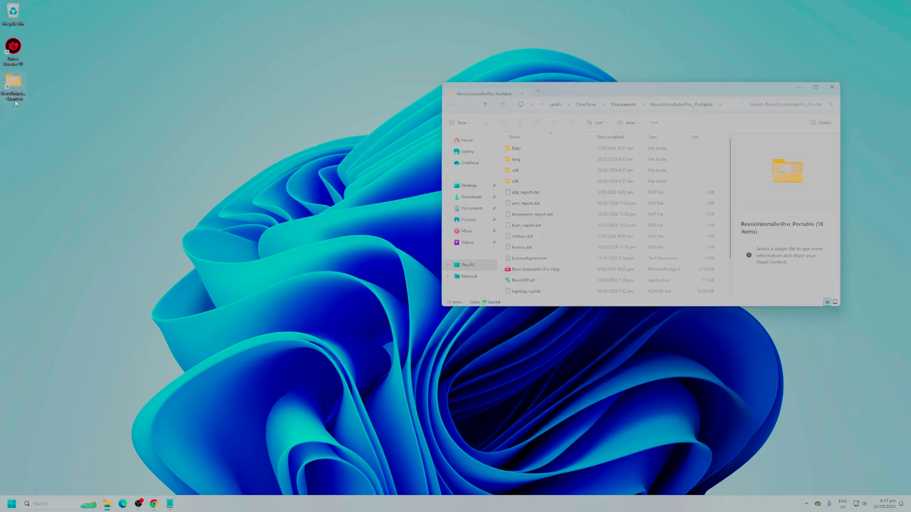
- Launch portable Revo Uninstaller Pro and start uninstalling Driver Booster 11 with the system restore point option turned off
left_click(549, 283)
double_click(548, 283)
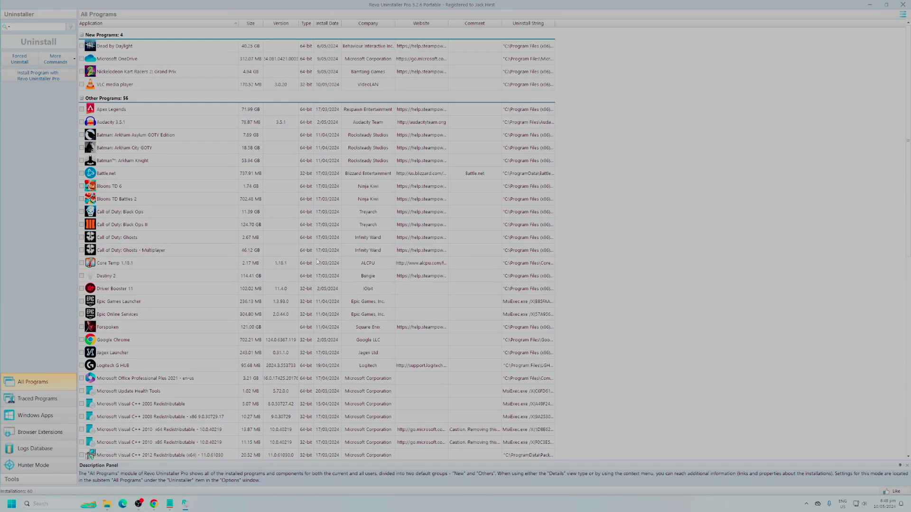
left_click(134, 288)
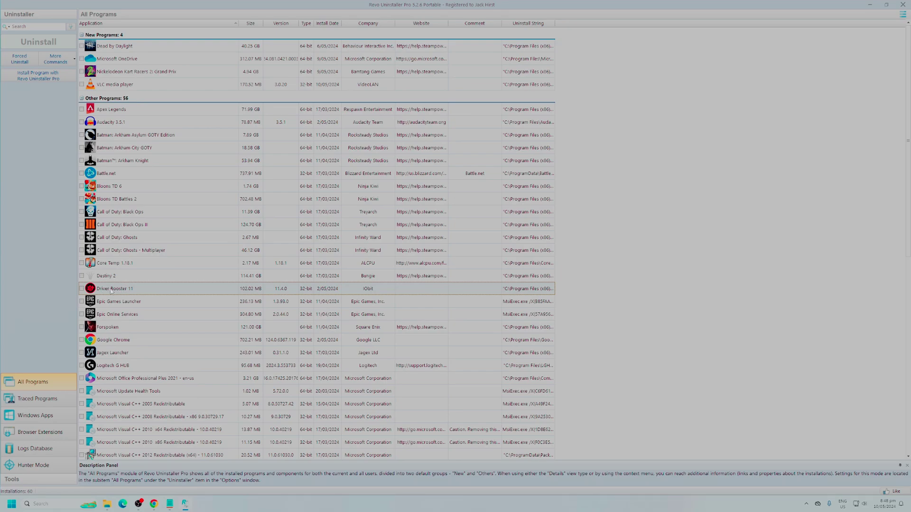
right_click(112, 289)
left_click(141, 292)
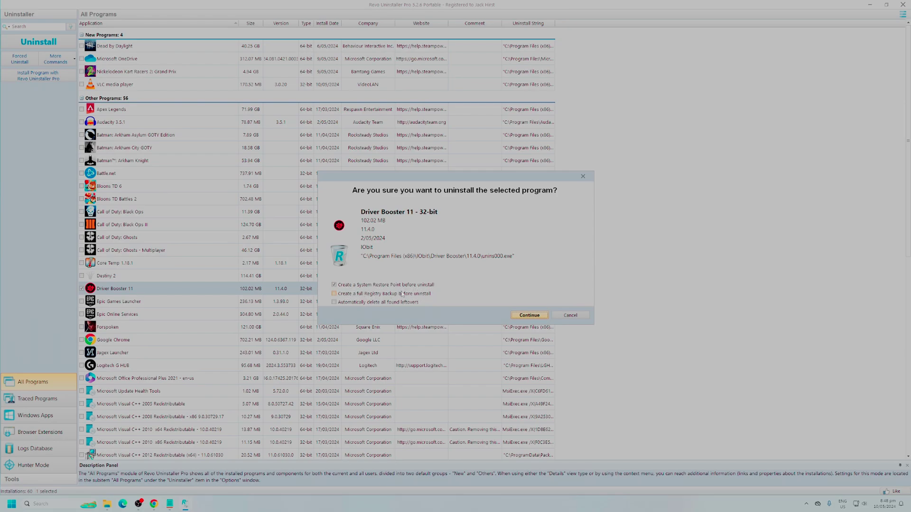
left_click(338, 286)
left_click(526, 316)
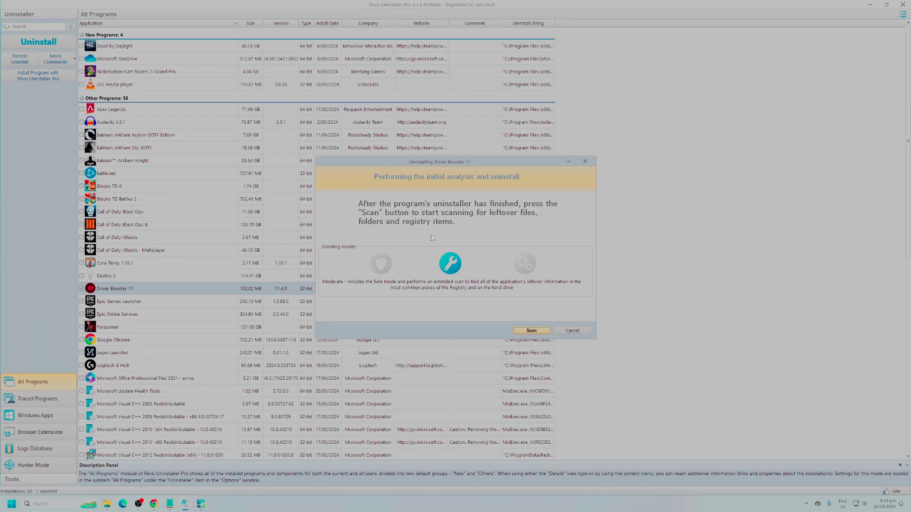
- Scan for Driver Booster 11 leftovers in Moderate mode and delete all leftover registry items
left_click(528, 331)
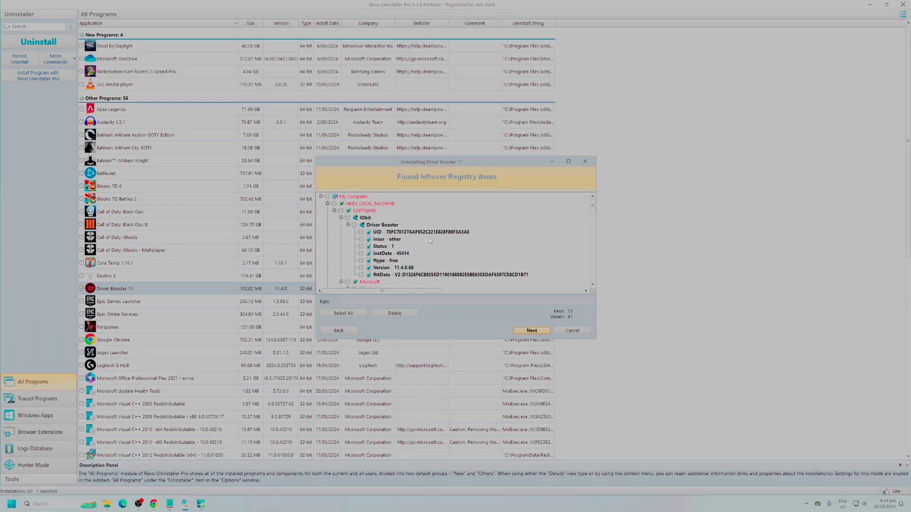
left_click_drag(596, 209, 592, 294)
scroll(470, 264, "up", 15)
left_click(345, 314)
left_click(394, 314)
left_click(460, 269)
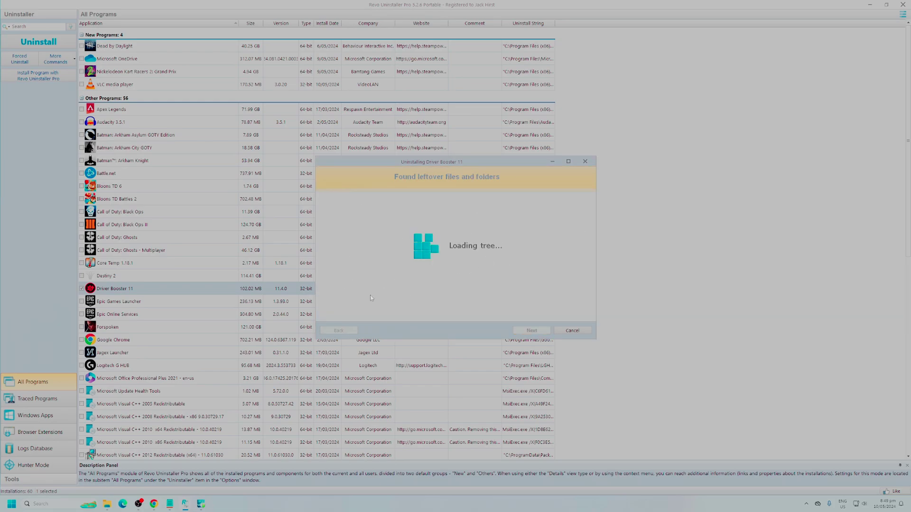
- Delete all leftover Driver Booster 11 files and folders, including those scheduled for removal at the next restart
mouse_move(594, 207)
left_mouse_down()
mouse_move(593, 251)
mouse_move(593, 204)
left_mouse_up()
left_click(360, 314)
left_click(395, 313)
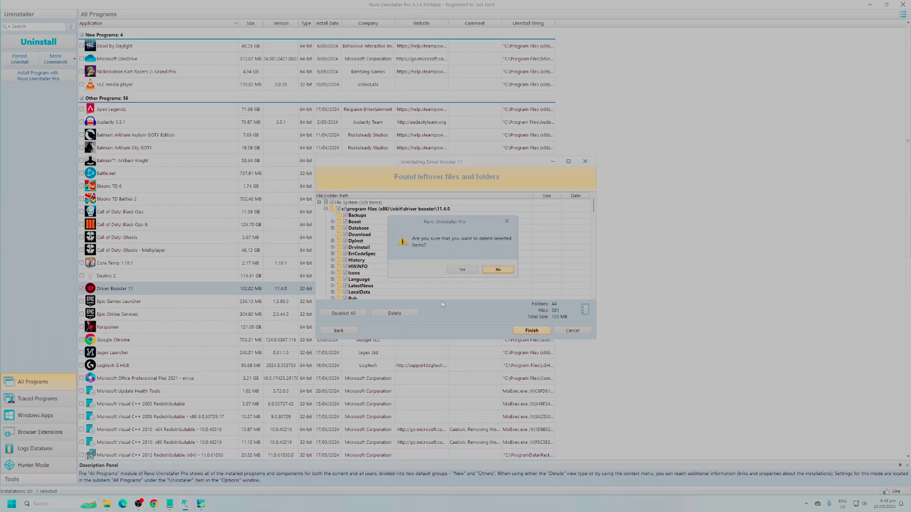
left_click(463, 273)
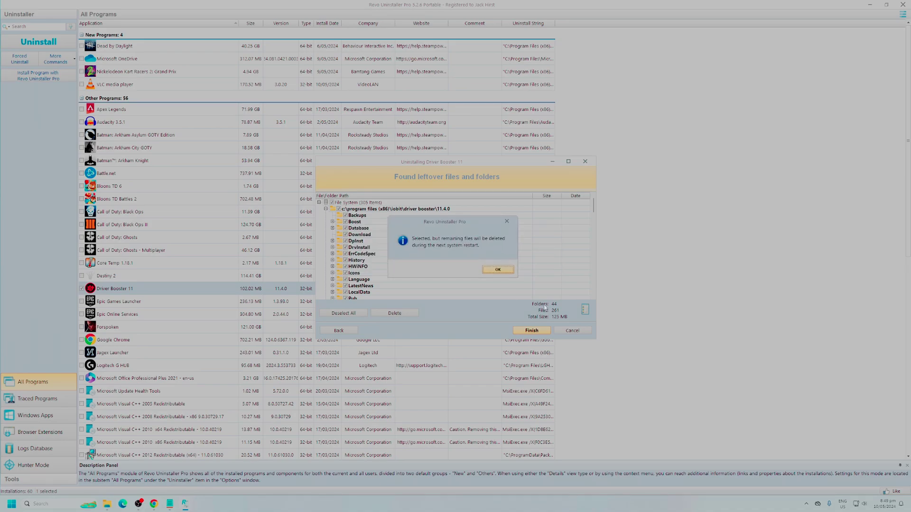
left_click(498, 271)
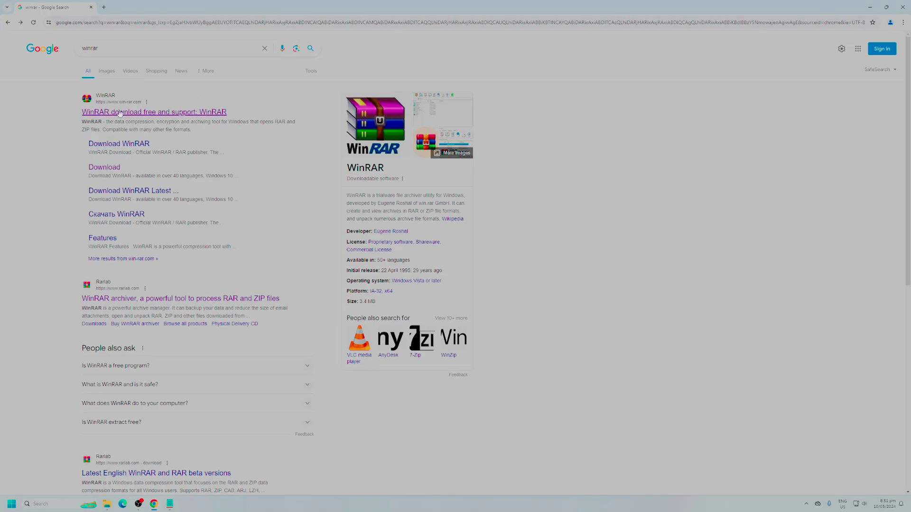
- Open the official WinRAR and VLC sites from the Google results and choose the English setup download of HWMonitor
left_click(175, 113)
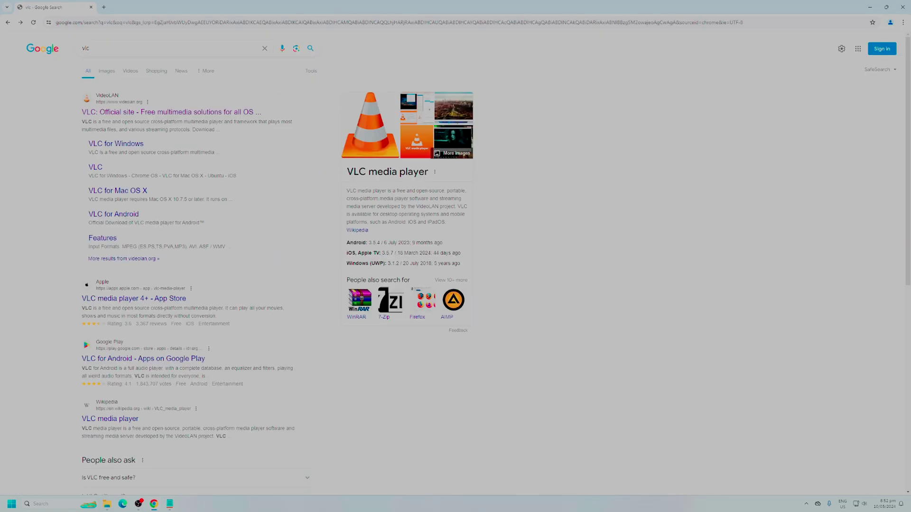
left_click(157, 112)
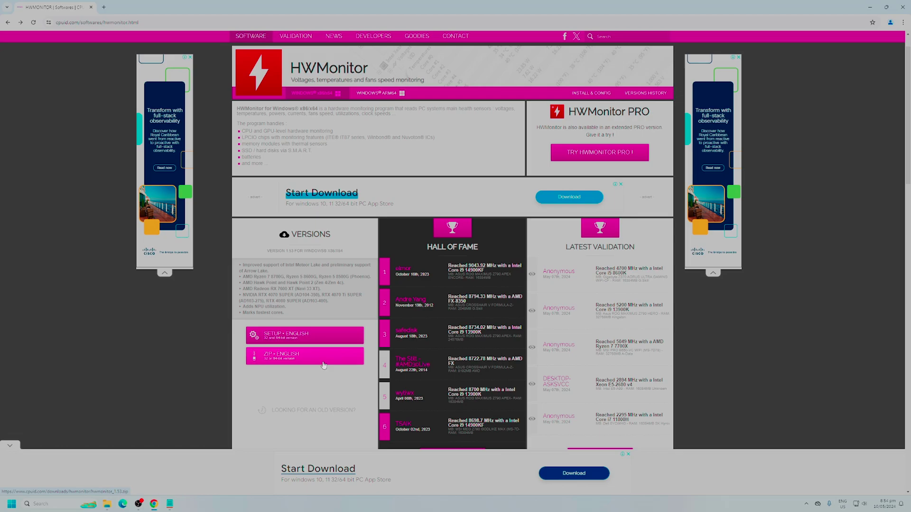
left_click(294, 336)
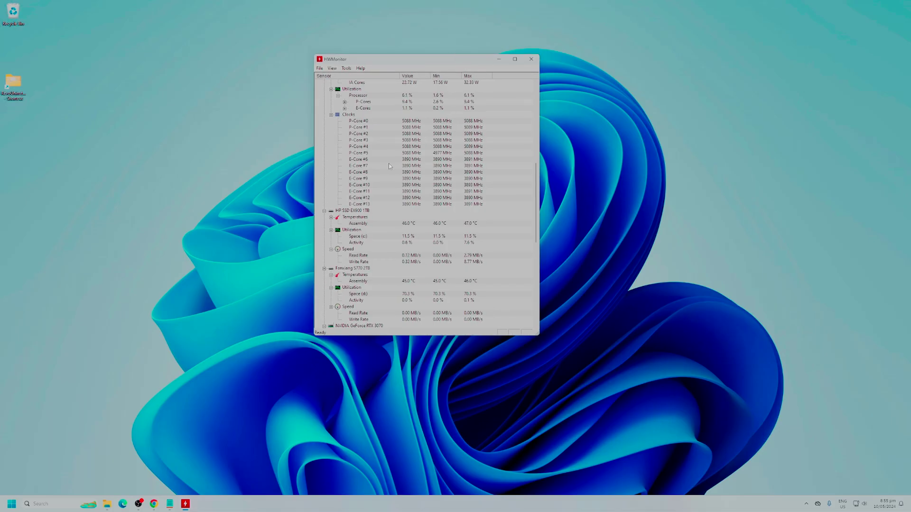
- Examine the motherboard voltages, temperatures and fan speeds and the CPU core clocks in HWMonitor
scroll(389, 165, "up", 1)
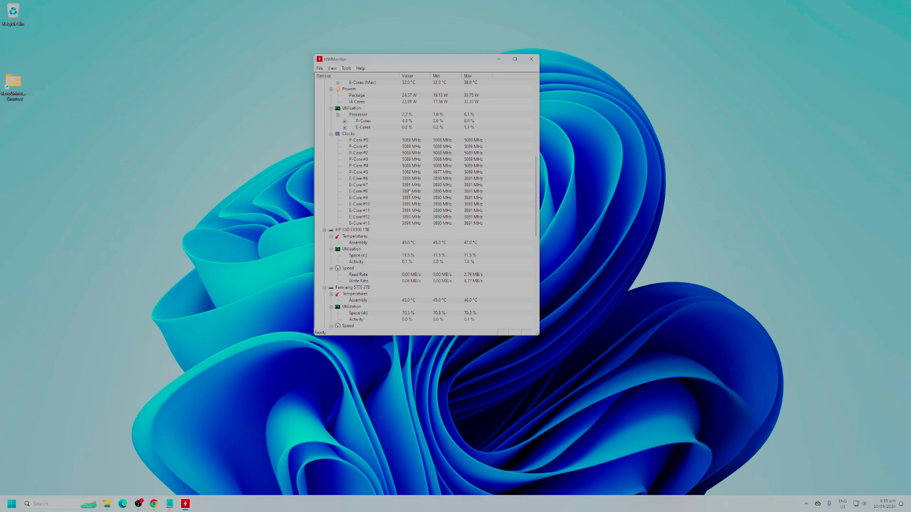
scroll(418, 199, "up", 11)
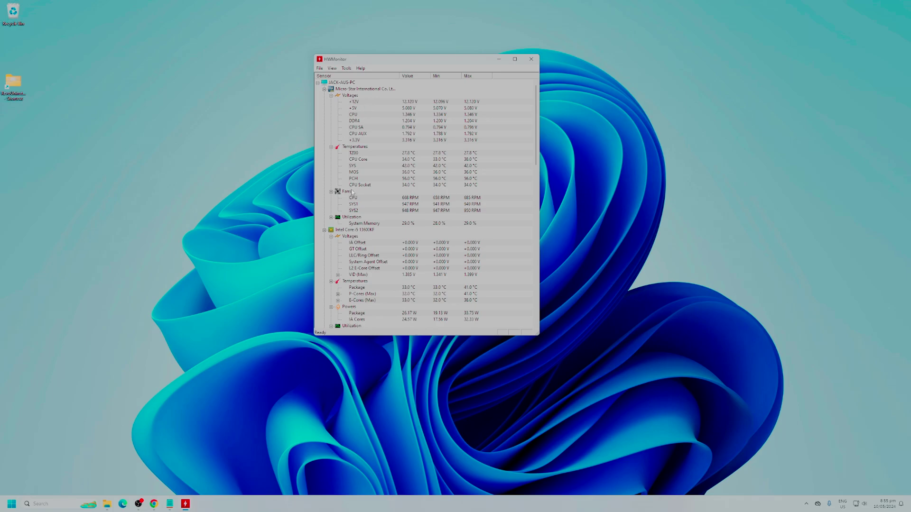
scroll(354, 194, "down", 9)
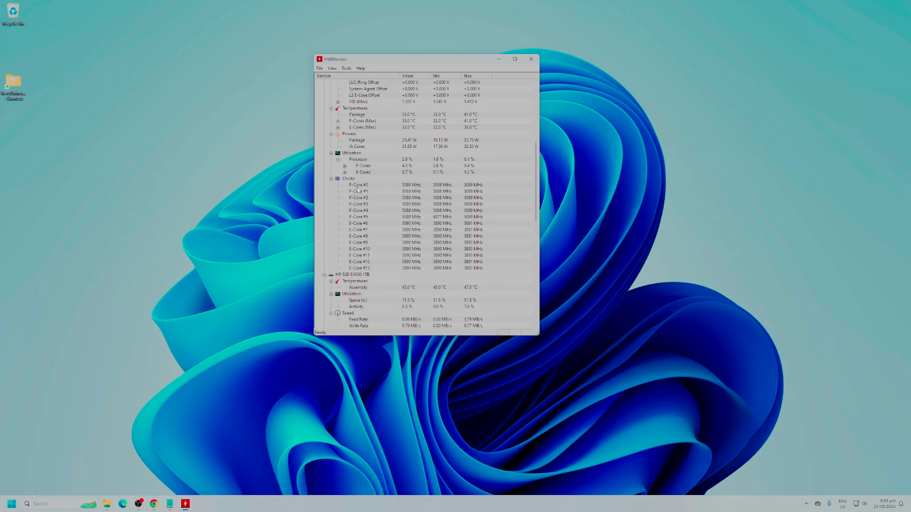
left_click(346, 179)
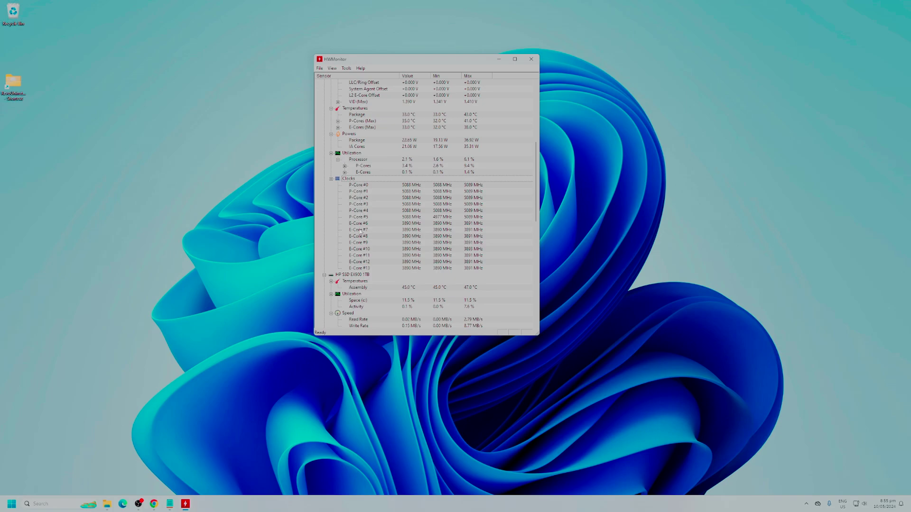
left_click(440, 212)
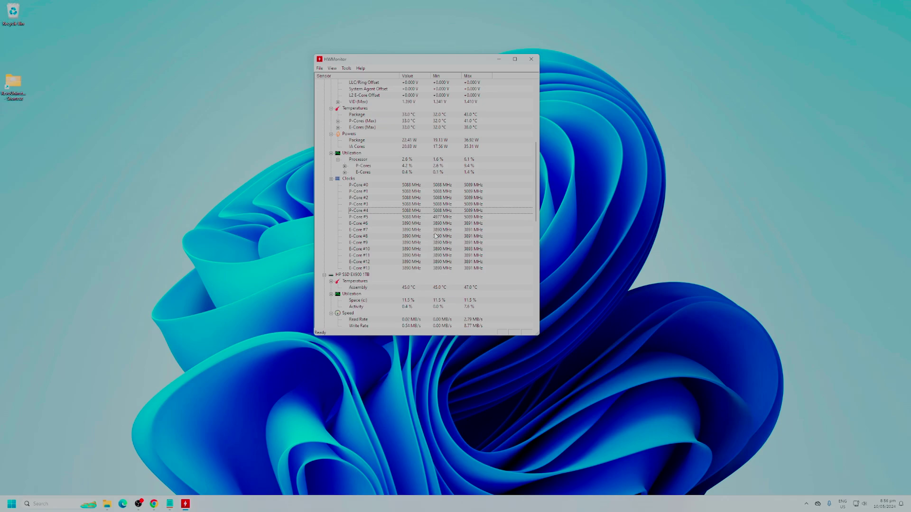
- Examine the temperatures of both SSDs and the RTX 3070's temperature, hot spot, fan and power sensors
scroll(435, 236, "down", 1)
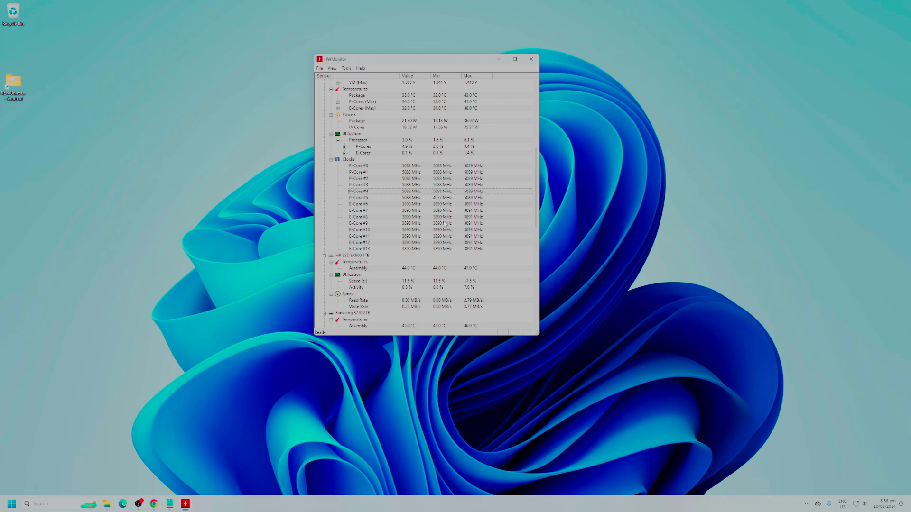
scroll(414, 269, "down", 5)
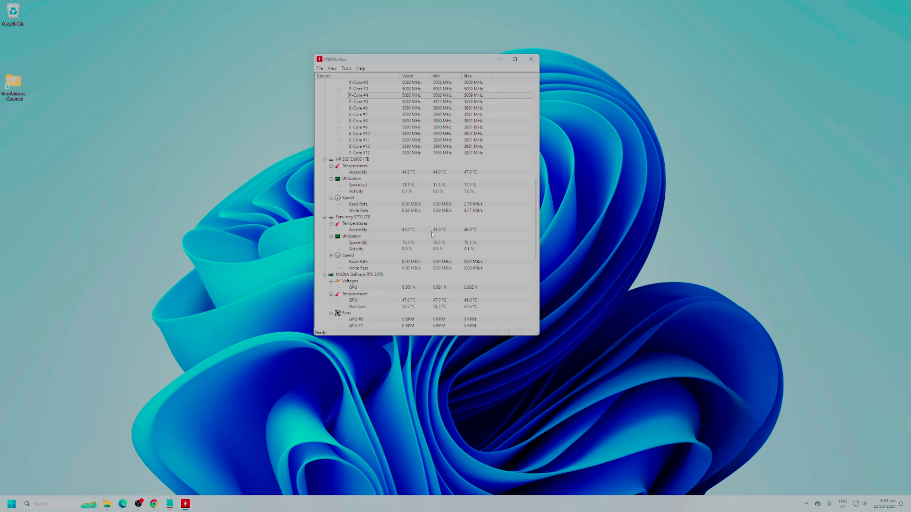
left_click(432, 231)
scroll(360, 254, "down", 2)
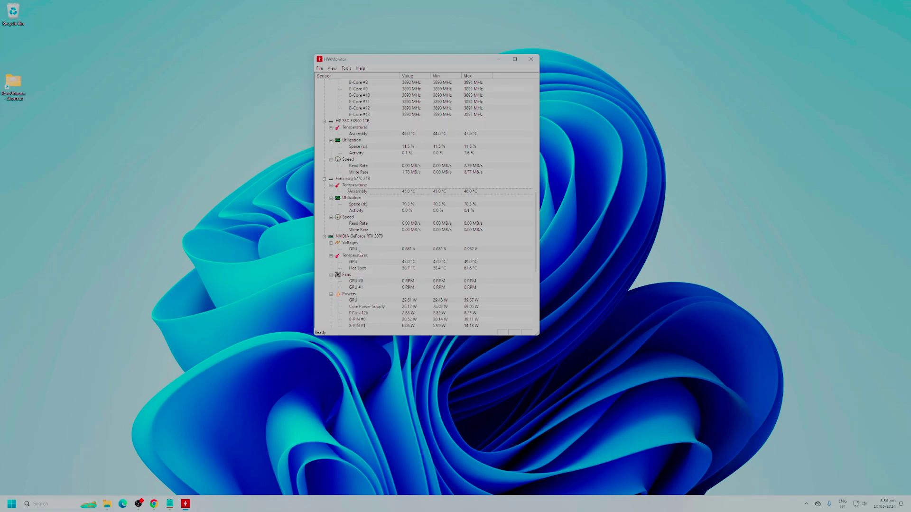
left_click(474, 262)
left_click(470, 269)
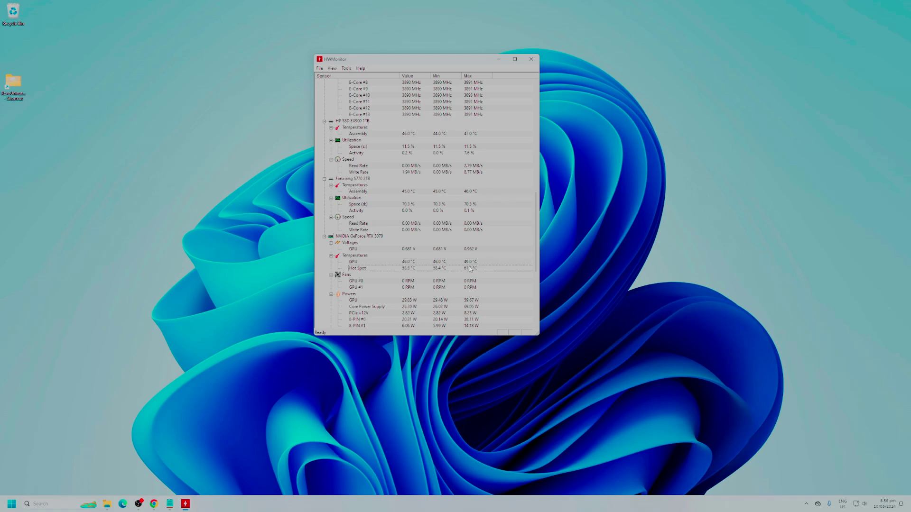
left_click(471, 264)
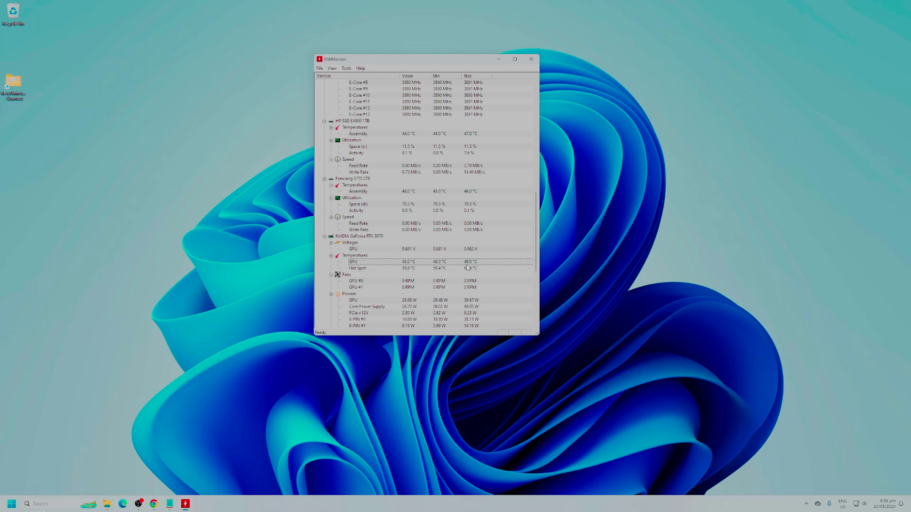
scroll(475, 273, "down", 1)
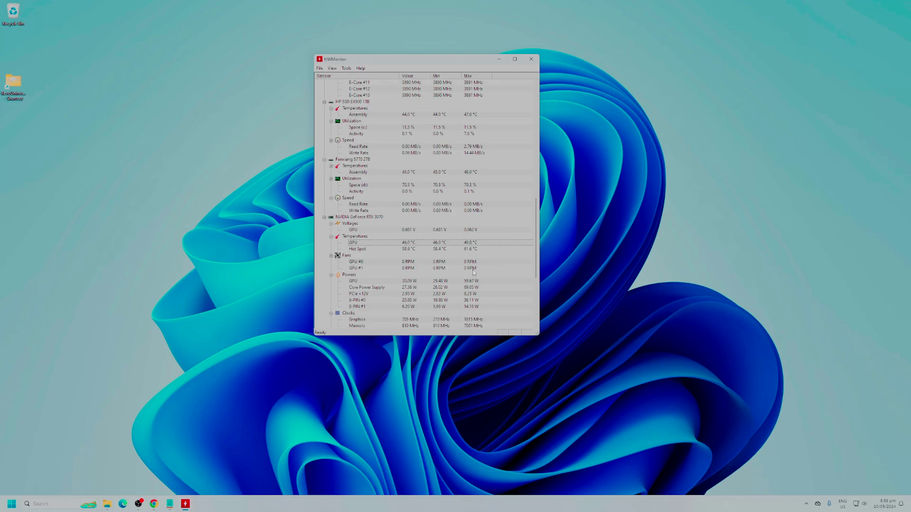
scroll(476, 276, "down", 1)
- Open the HWMonitor options and view the choices for the temperature display unit
left_click(347, 68)
left_click(356, 79)
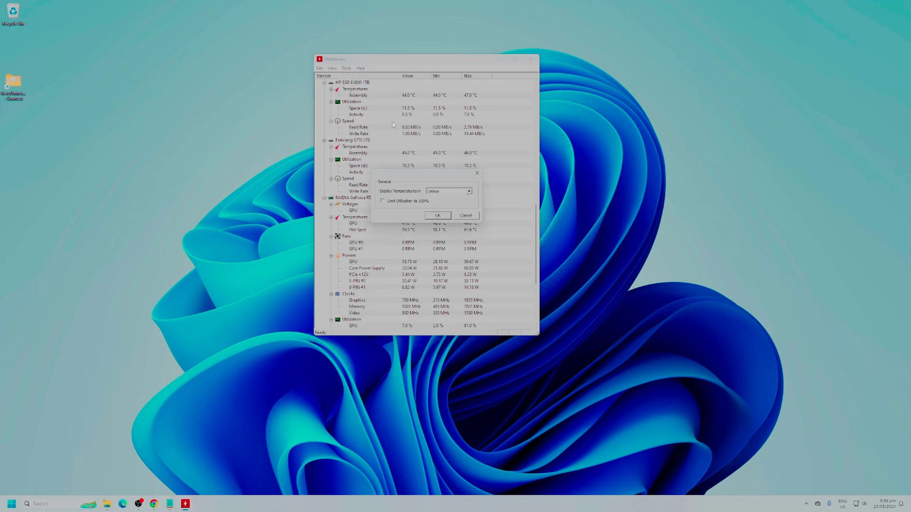
left_click(449, 192)
left_click(450, 192)
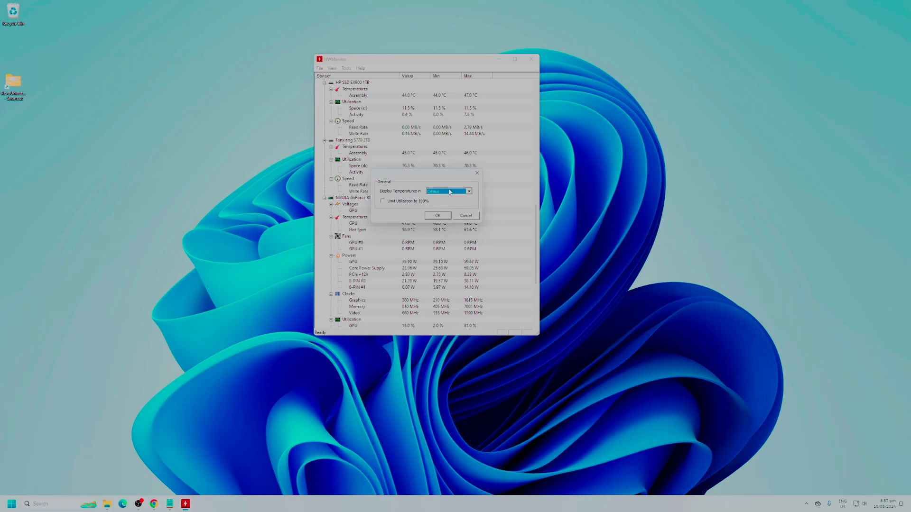